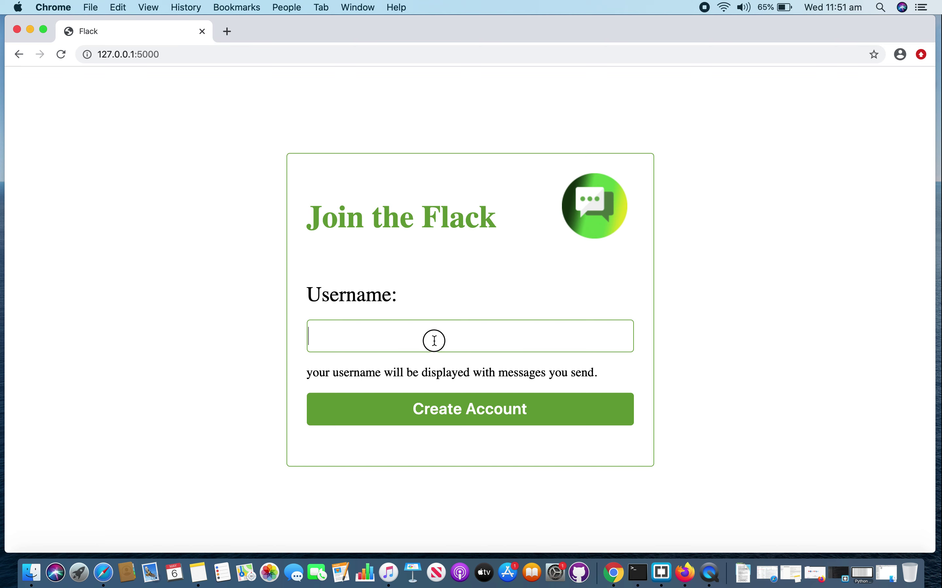
- Sign up with a new username to enter Flack on #general
{"action": "type", "text": "max"}
{"action": "left_click", "coordinate": [459, 409]}
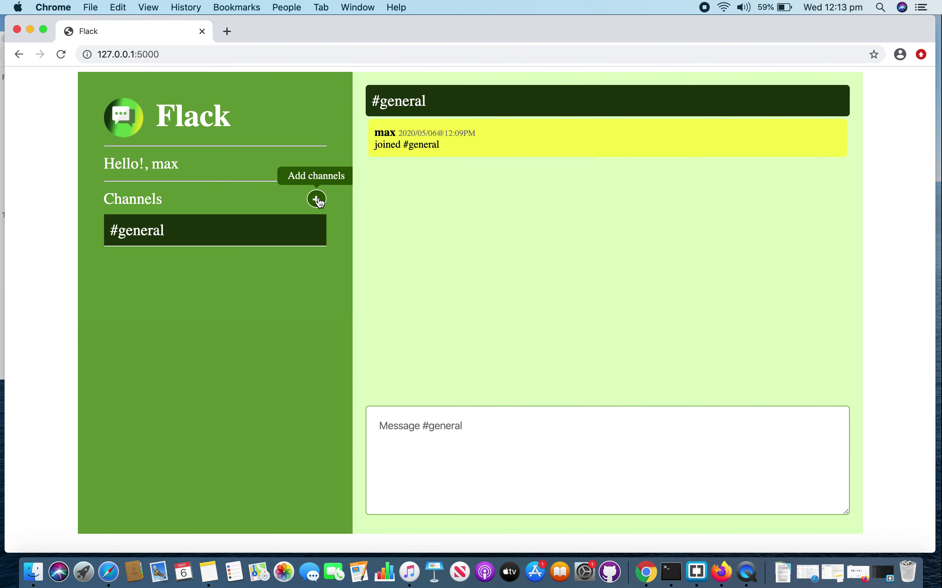
- Add a channel named '#channel 1' and open it from the sidebar
{"action": "left_click", "coordinate": [318, 201]}
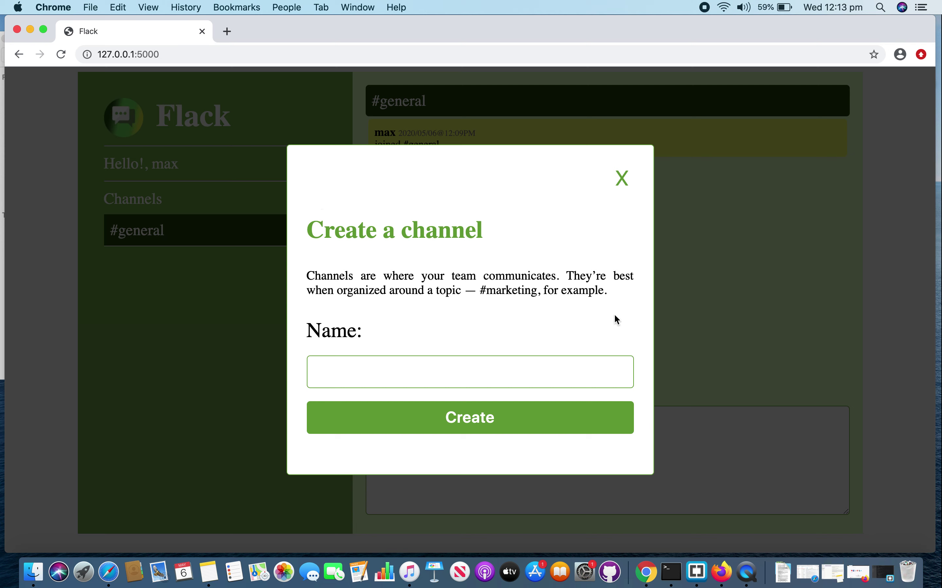
{"action": "left_click", "coordinate": [477, 377]}
{"action": "type", "text": "#channel 1"}
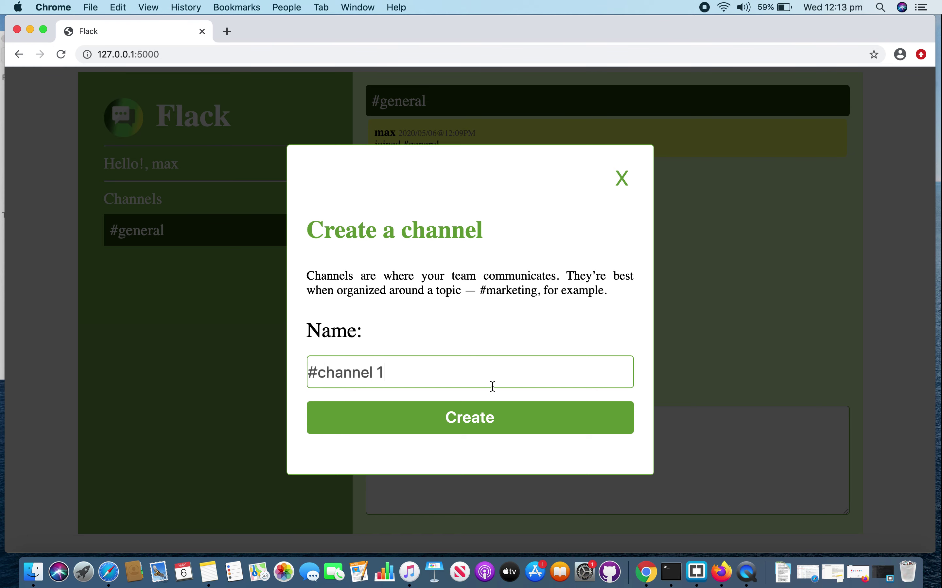
{"action": "left_click", "coordinate": [504, 419]}
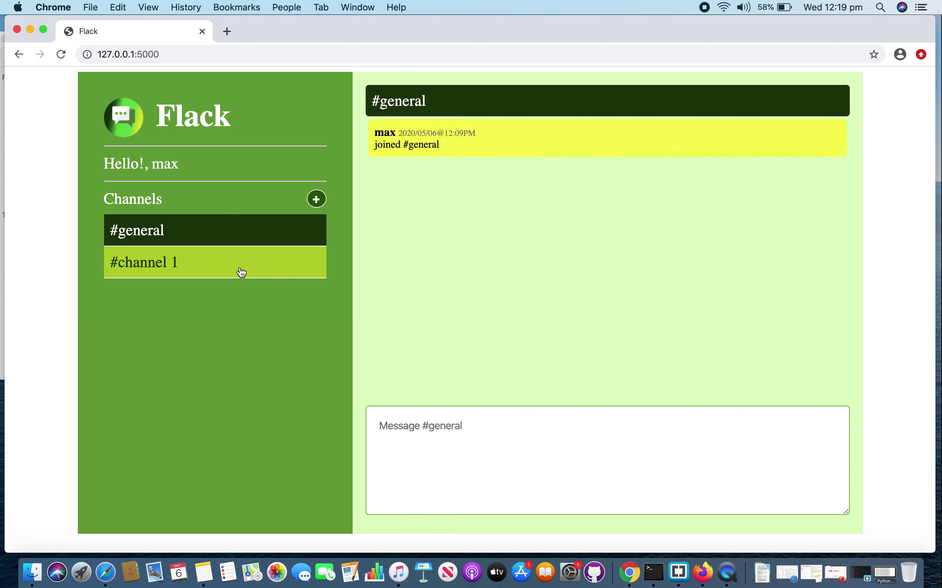
{"action": "left_click", "coordinate": [242, 273]}
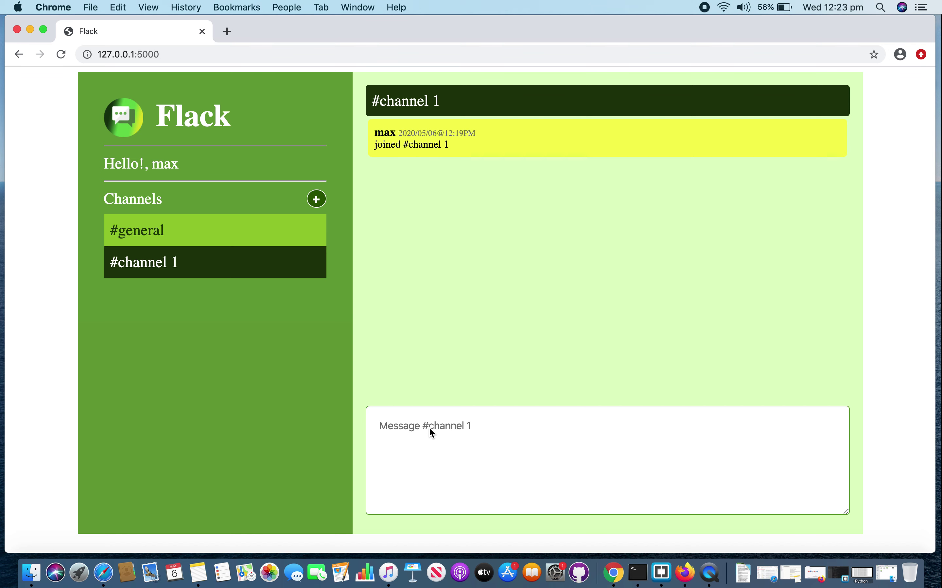
- Post a greeting announcing the user joined Channel 1 in #channel 1
{"action": "left_click", "coordinate": [413, 424]}
{"action": "type", "text": "hello, I am Max, I just joinned Channel 1"}
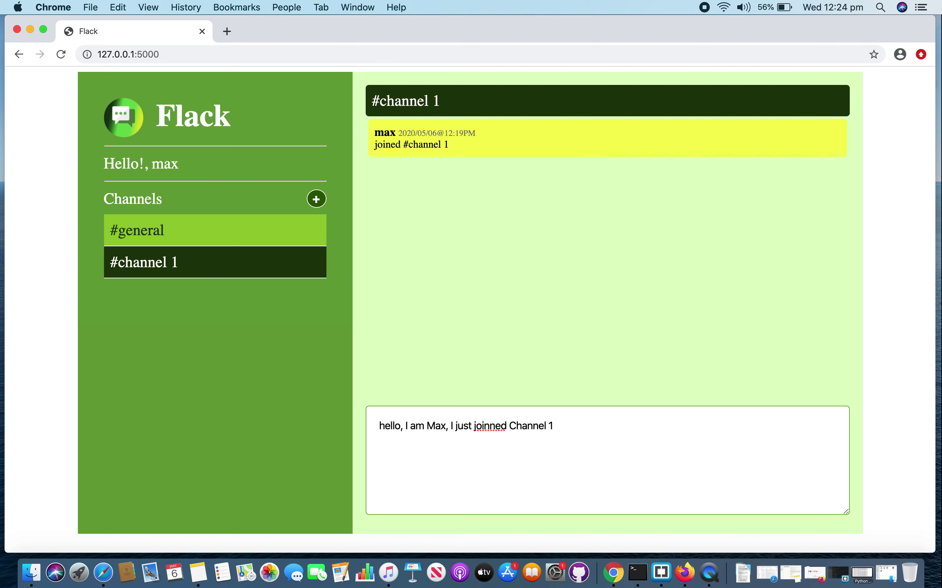
{"action": "key", "text": "Return"}
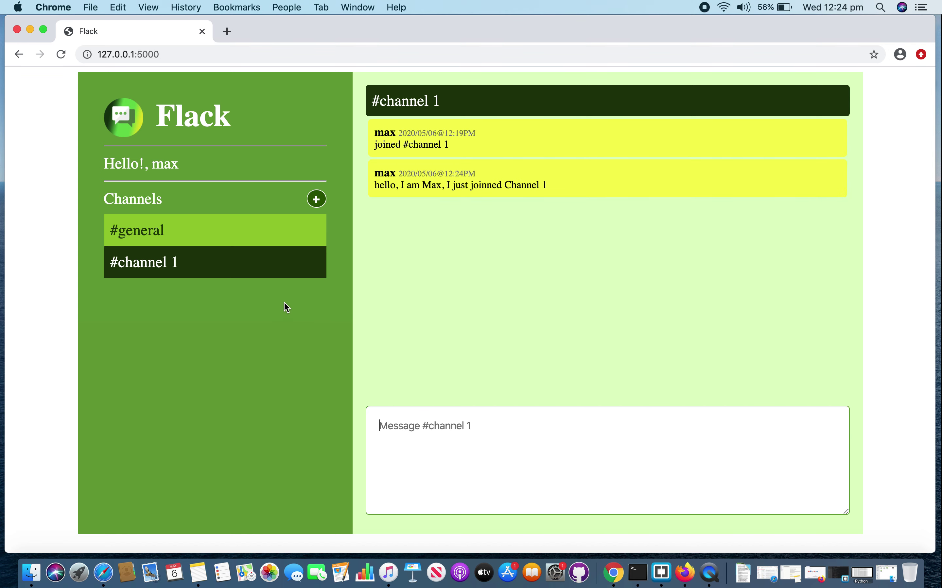
- Switch to #general and post a greeting announcing the user joined there
{"action": "left_click", "coordinate": [246, 234]}
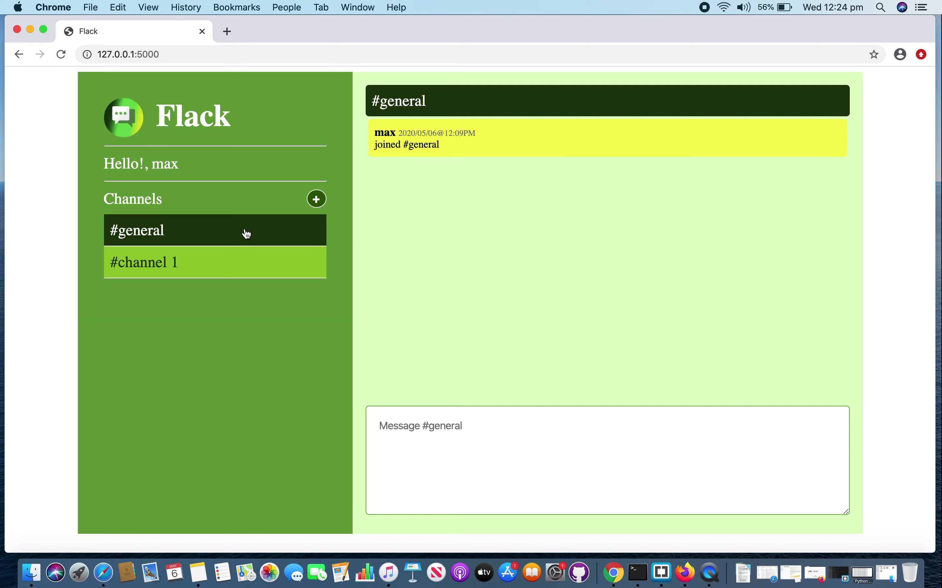
{"action": "left_click", "coordinate": [468, 410]}
{"action": "type", "text": "hello I am Max , I just joined Channel #genaral"}
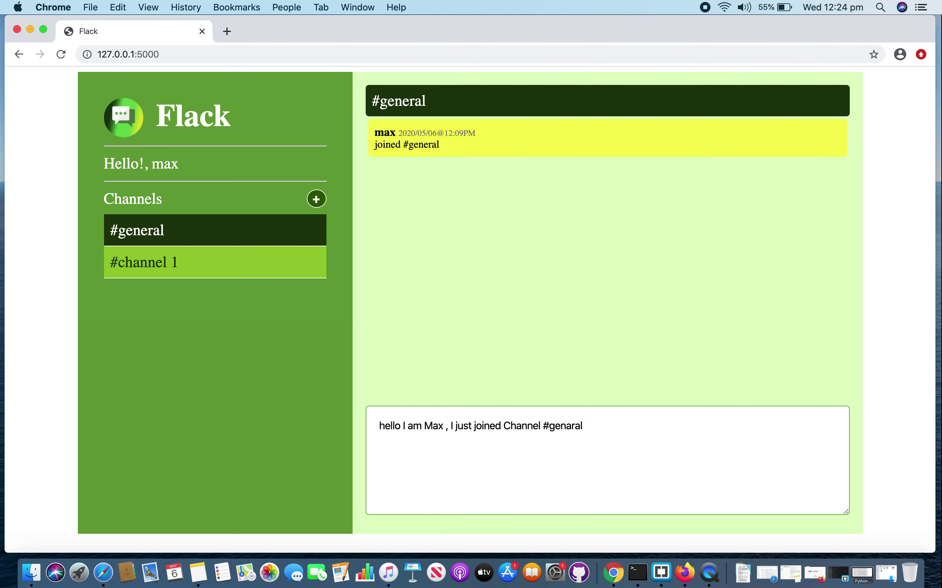
{"action": "key", "text": "Return"}
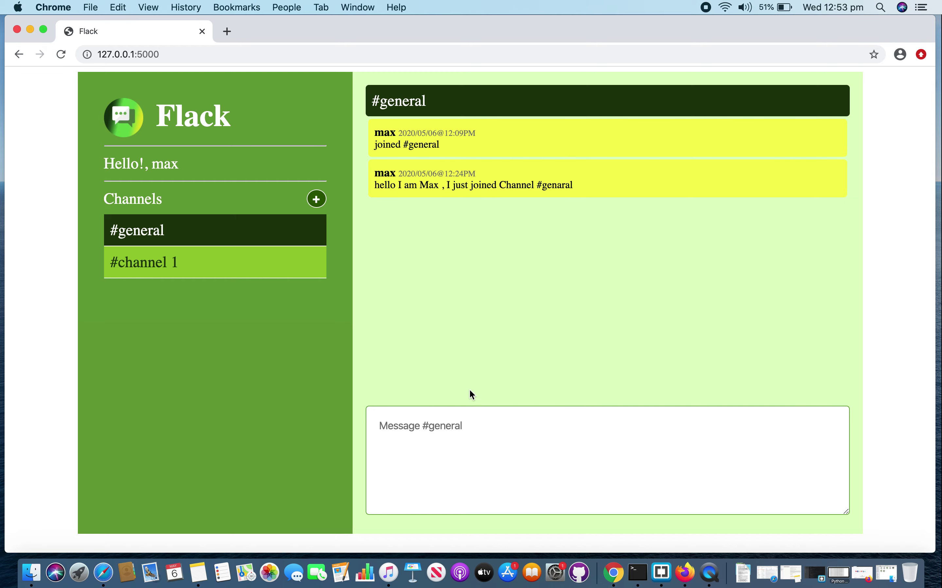
- Load Flack at 127.0.0.1:5000 in Firefox and try signing up with the already-taken username
{"action": "left_click", "coordinate": [685, 575]}
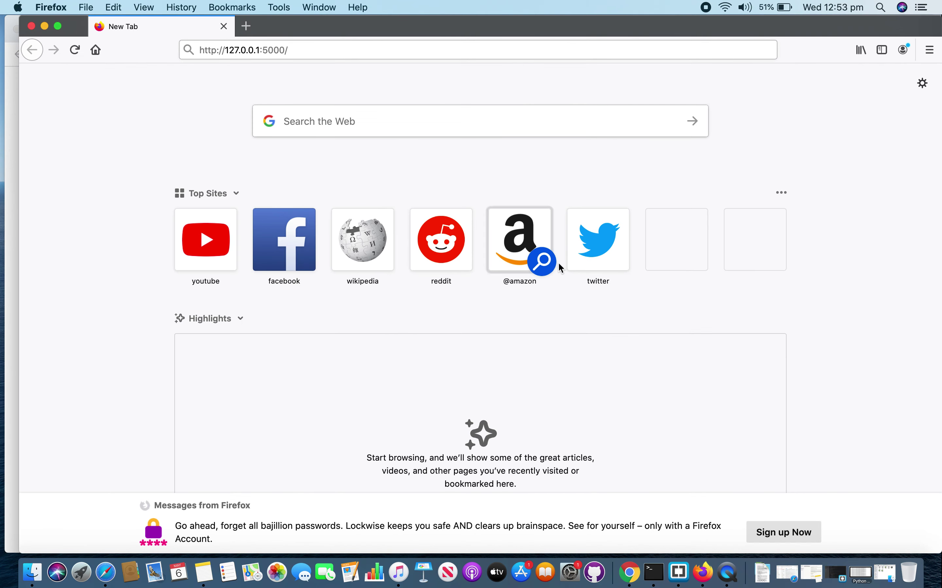
{"action": "left_click", "coordinate": [390, 47]}
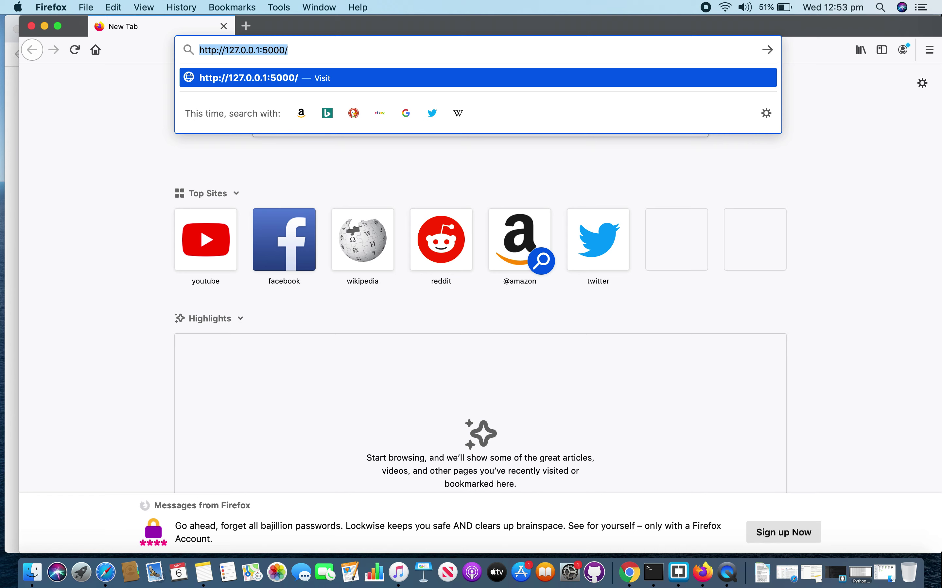
{"action": "key", "text": "Return"}
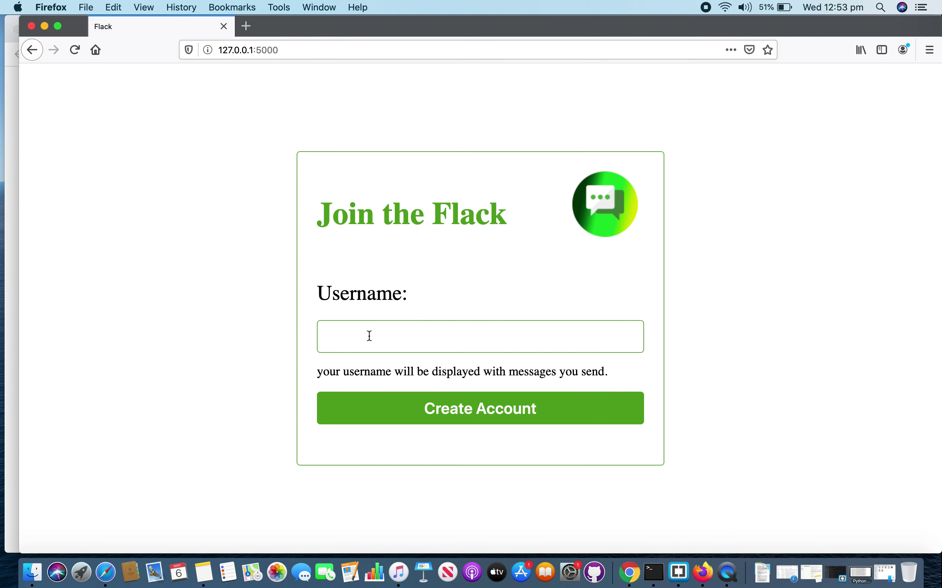
{"action": "left_click", "coordinate": [370, 336]}
{"action": "type", "text": "max"}
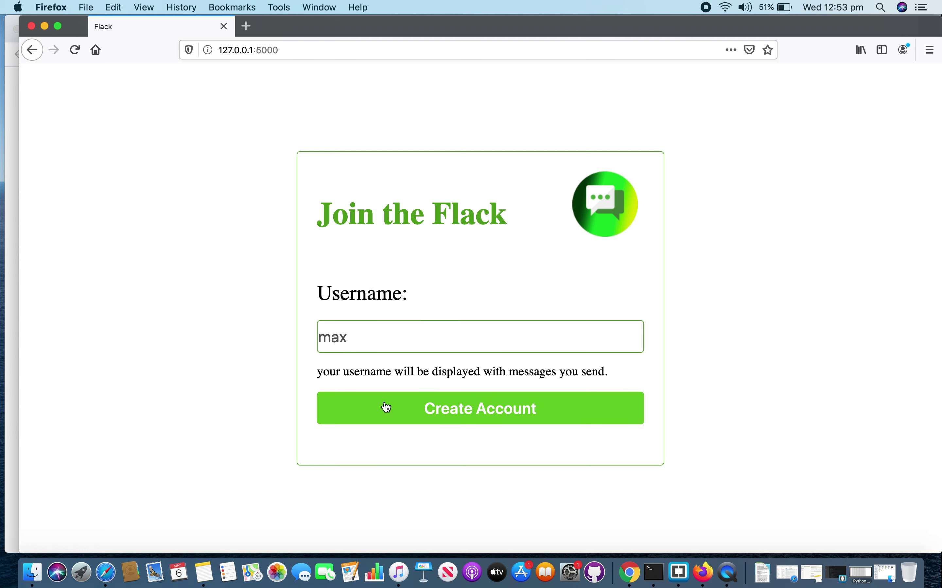
{"action": "left_click", "coordinate": [386, 407]}
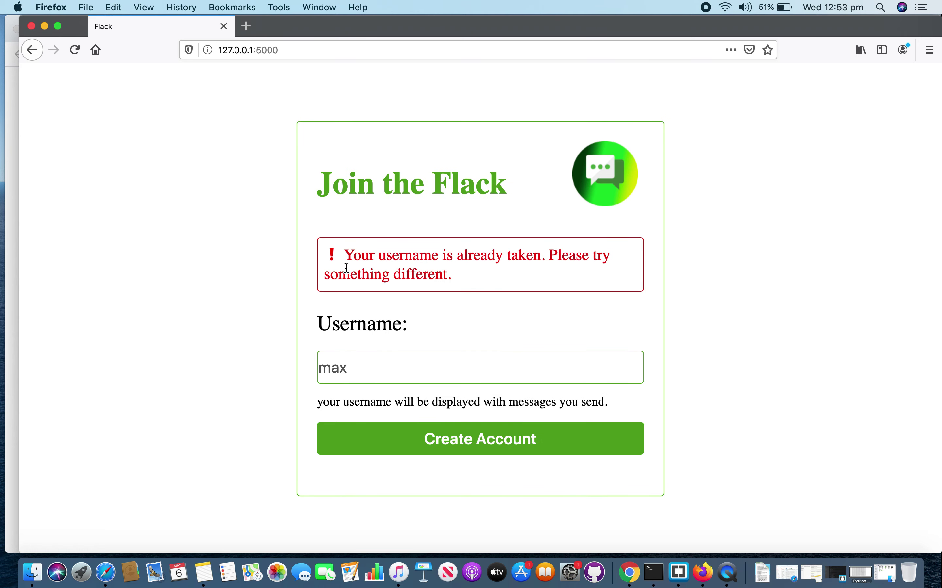
- Replace the rejected username with a different one and create the account
{"action": "left_click", "coordinate": [357, 369]}
{"action": "left_click_drag", "start_coordinate": [357, 369], "coordinate": [320, 368]}
{"action": "type", "text": "john"}
{"action": "left_click", "coordinate": [391, 435]}
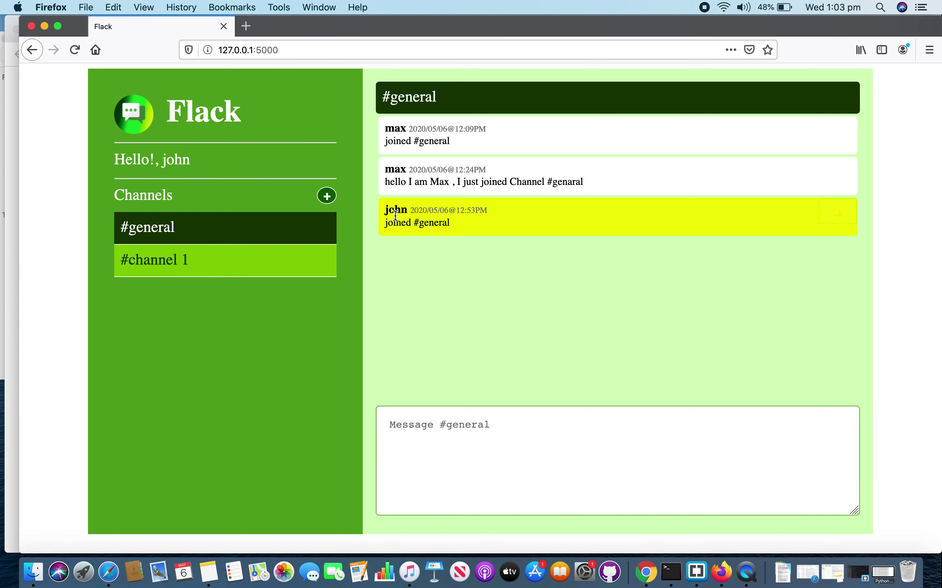
{"action": "mouse_move", "coordinate": [471, 168]}
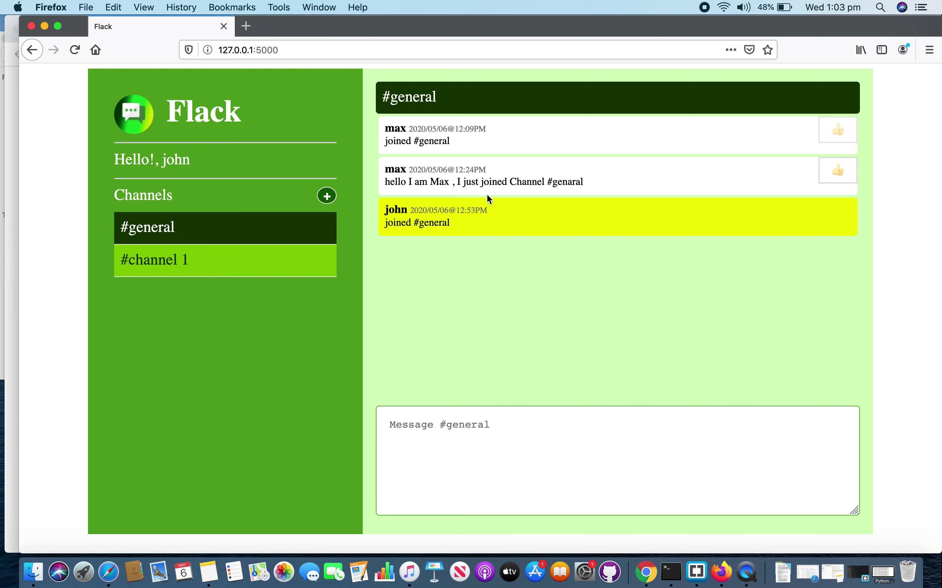
{"action": "mouse_move", "coordinate": [491, 129]}
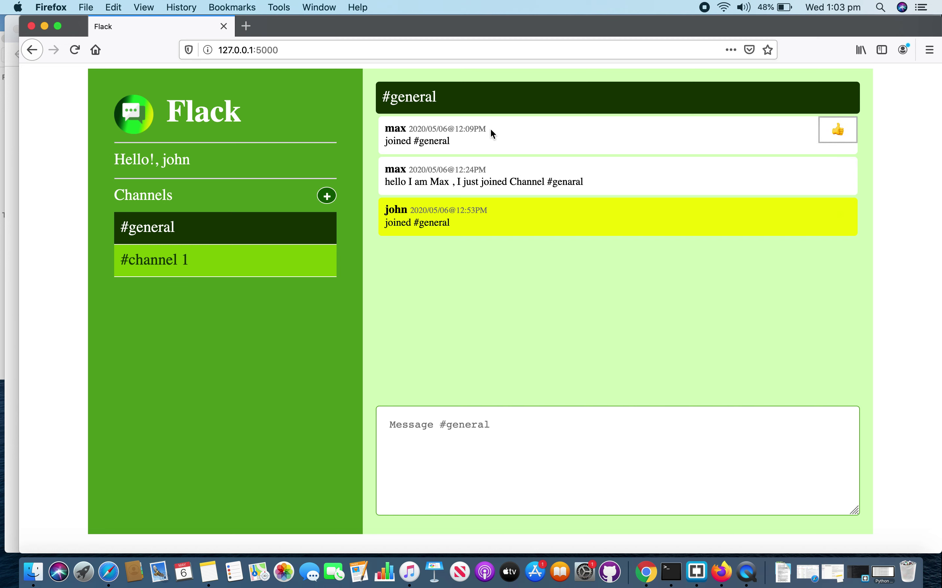
{"action": "mouse_move", "coordinate": [440, 233]}
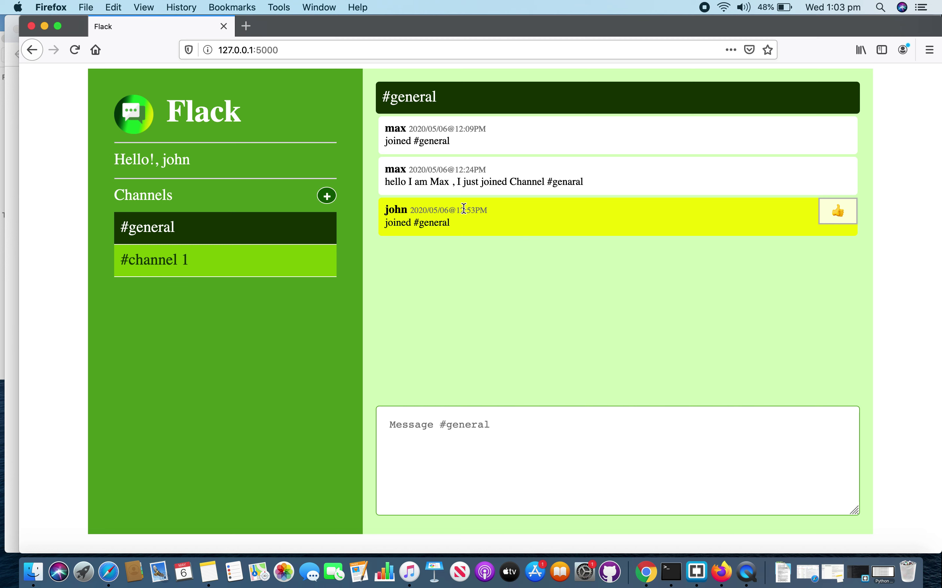
{"action": "mouse_move", "coordinate": [427, 131]}
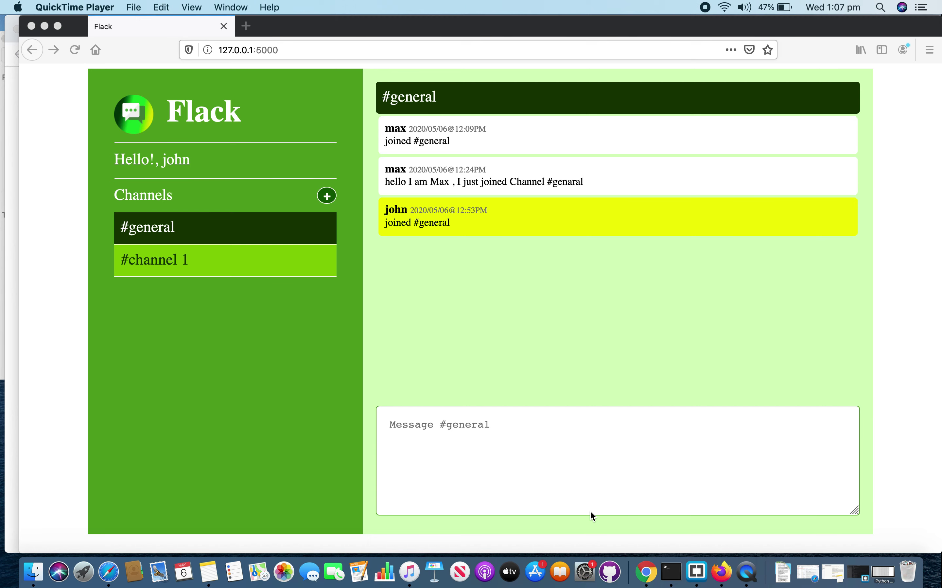
- Narrow the Firefox and Chrome windows so both Flack sessions sit side by side
{"action": "left_click", "coordinate": [17, 270]}
{"action": "left_click_drag", "start_coordinate": [17, 267], "coordinate": [412, 264]}
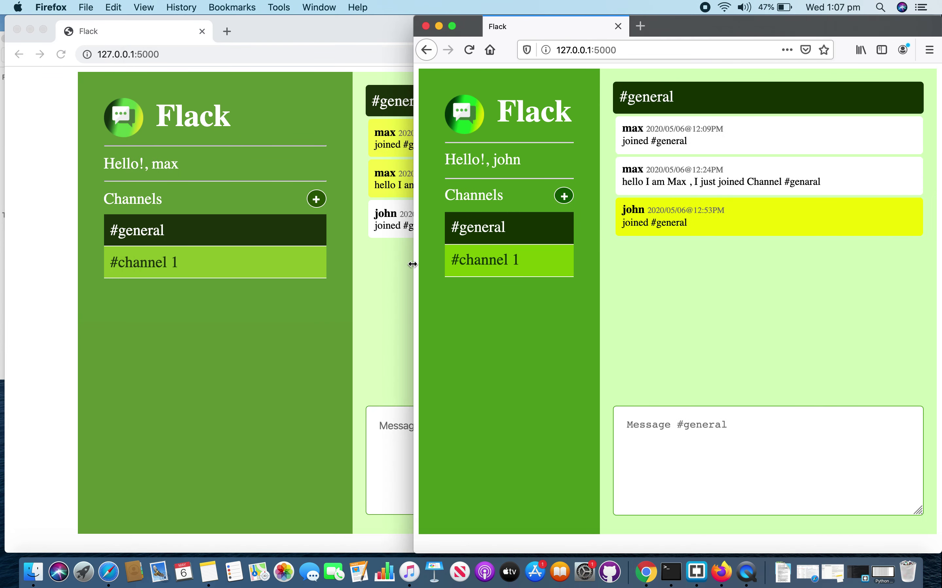
{"action": "left_click", "coordinate": [380, 279]}
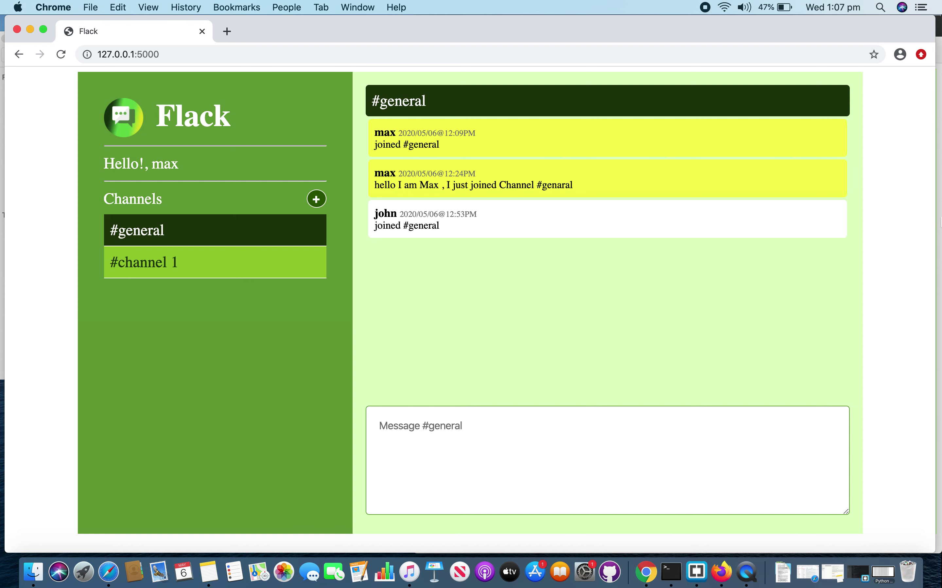
{"action": "left_click_drag", "start_coordinate": [935, 220], "coordinate": [539, 256]}
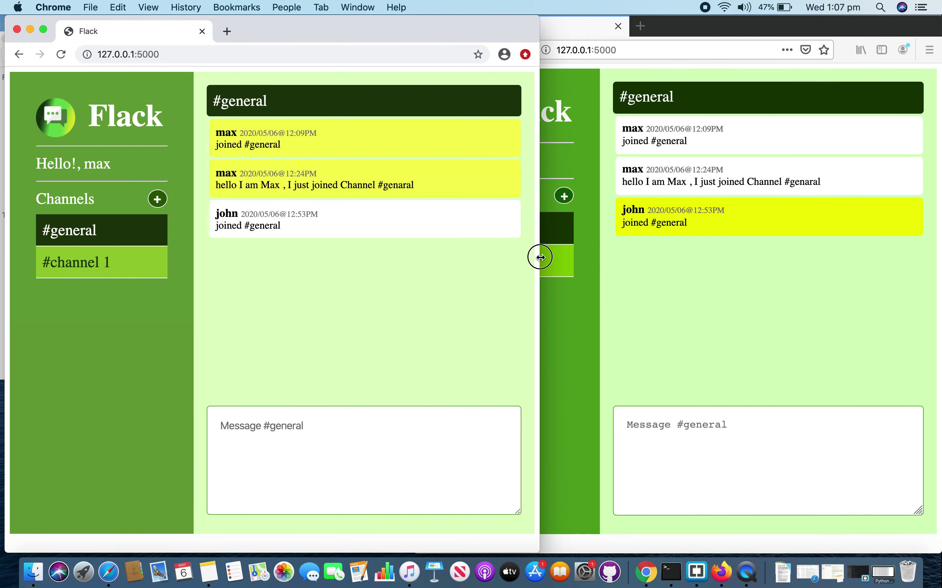
{"action": "left_click", "coordinate": [595, 328]}
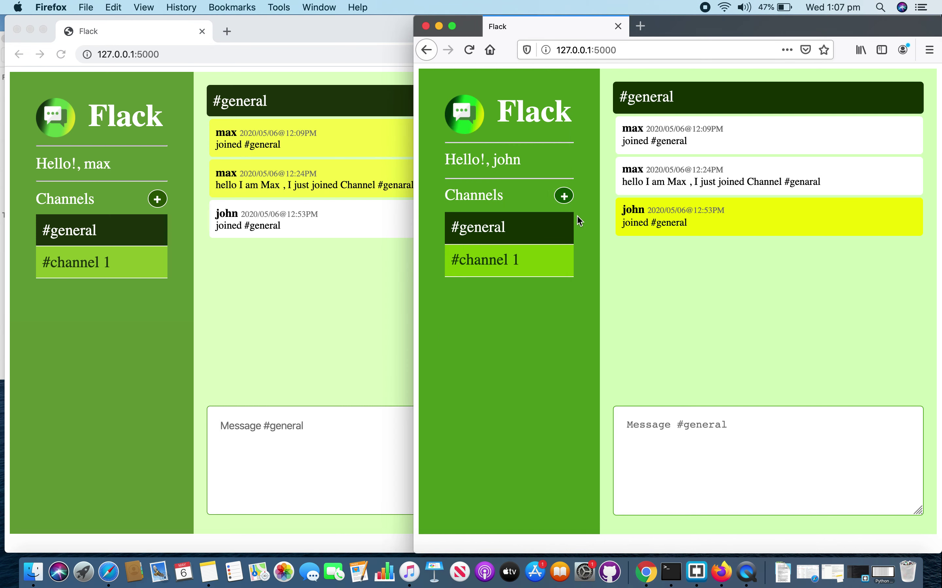
- Create '#channel 2' from the Firefox session and open it there
{"action": "left_click", "coordinate": [564, 196]}
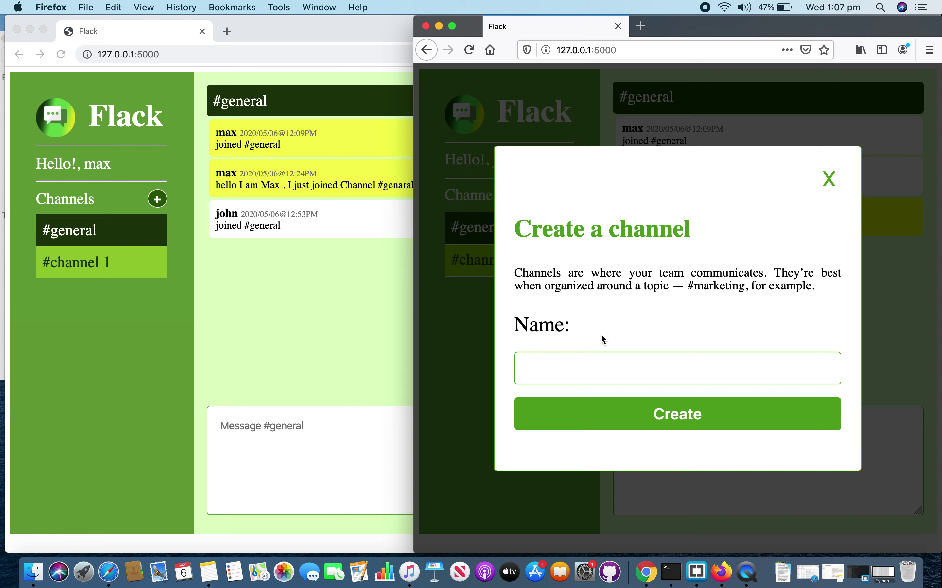
{"action": "type", "text": "#channel 2"}
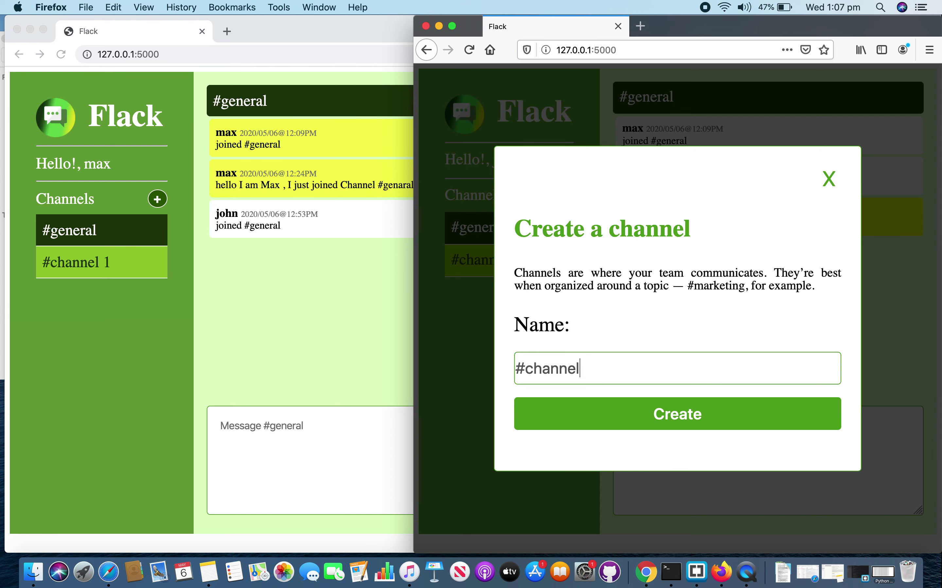
{"action": "left_click", "coordinate": [648, 427]}
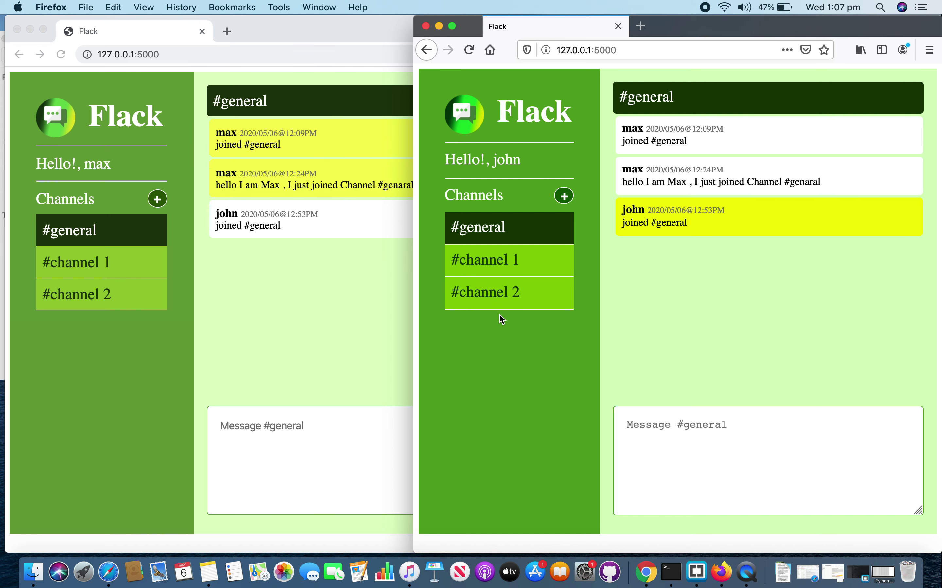
{"action": "left_click", "coordinate": [501, 294]}
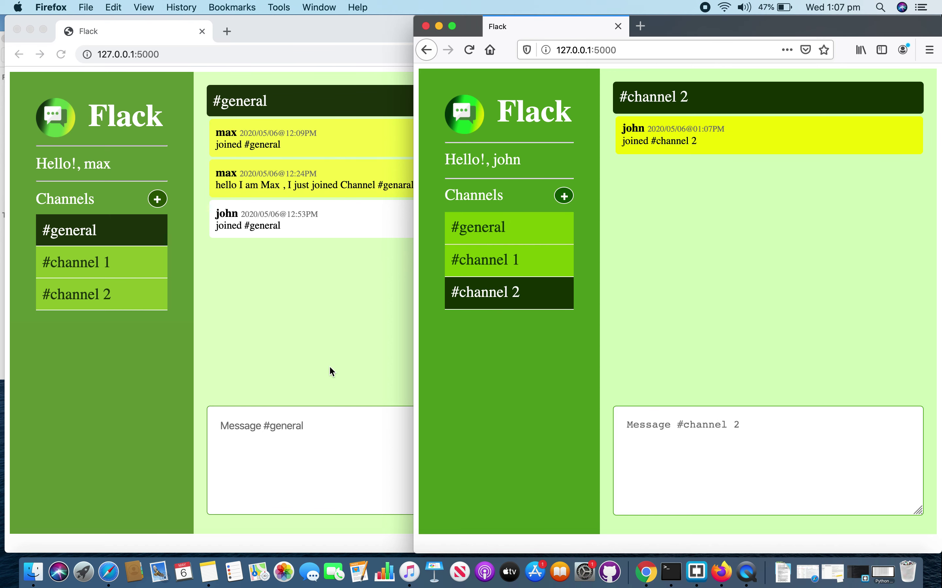
- Open #channel 2 in Chrome, then post the second user's Channel 2 greeting from Firefox
{"action": "left_click", "coordinate": [114, 370]}
{"action": "left_click", "coordinate": [108, 303]}
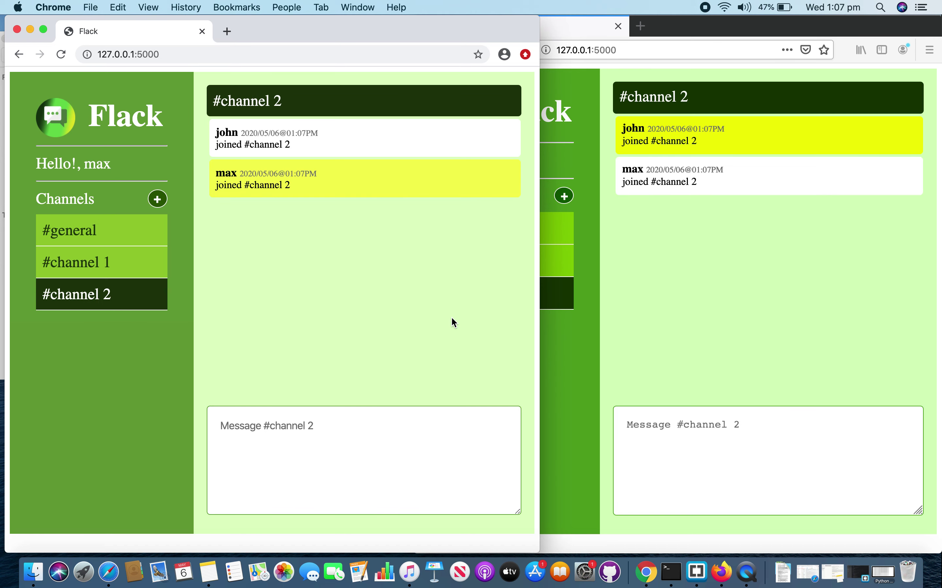
{"action": "left_click", "coordinate": [676, 371]}
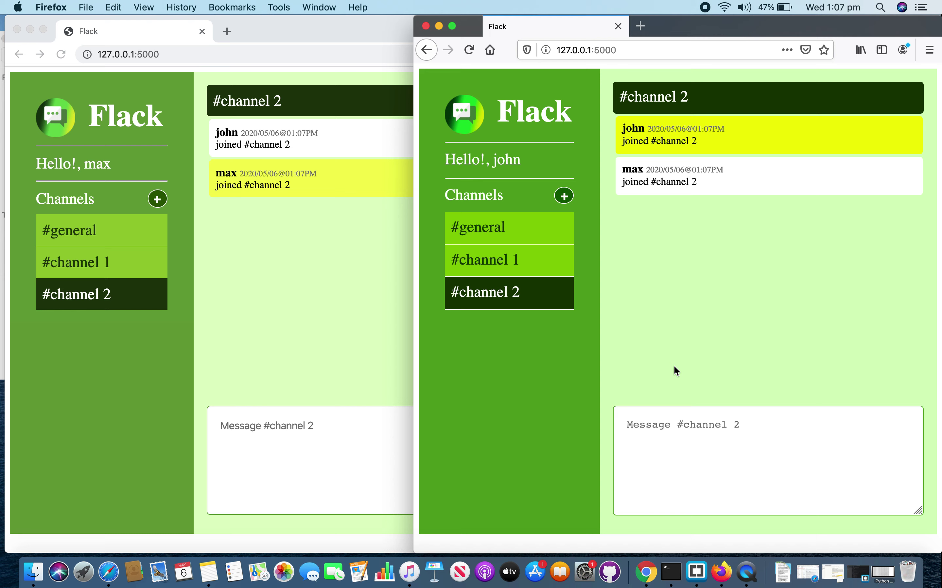
{"action": "left_click", "coordinate": [671, 426]}
{"action": "type", "text": "hello,"}
{"action": "type", "text": "I am John, I just joined Channel 2"}
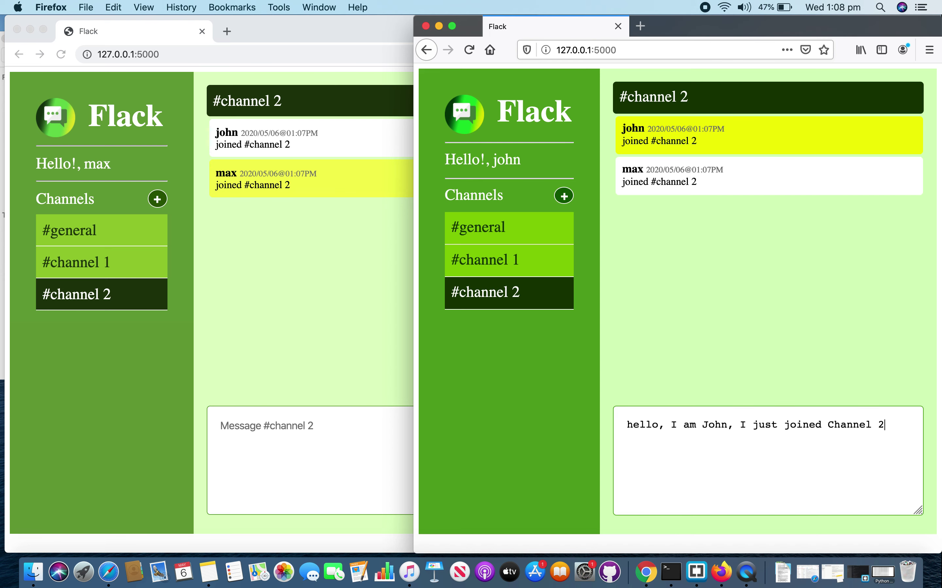
{"action": "key", "text": "Return"}
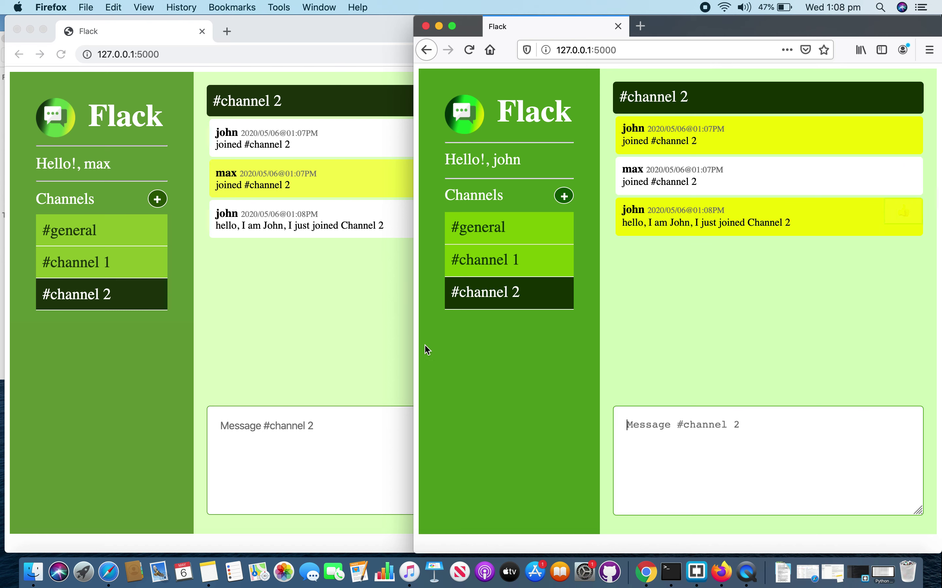
{"action": "left_click", "coordinate": [245, 276]}
- Attempt a duplicate '#channel 2' and get the 'Channel name is already taken' error
{"action": "left_click", "coordinate": [564, 196]}
{"action": "left_click", "coordinate": [587, 368]}
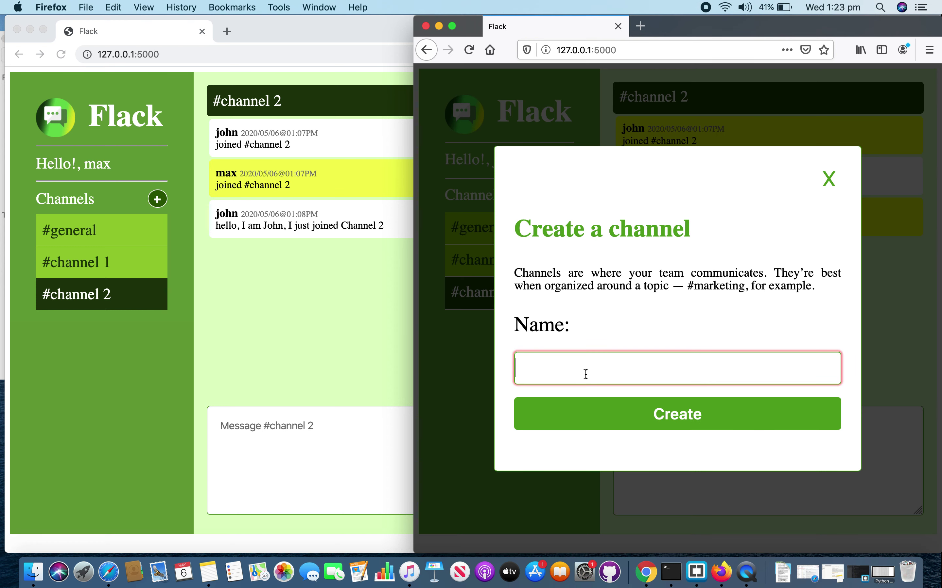
{"action": "type", "text": "#"}
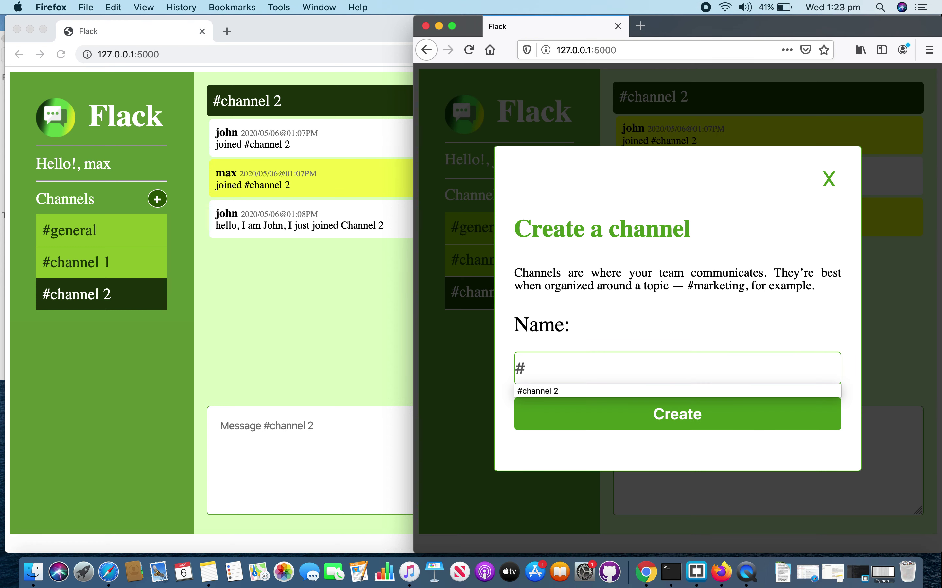
{"action": "left_click", "coordinate": [564, 391]}
{"action": "left_click", "coordinate": [620, 409]}
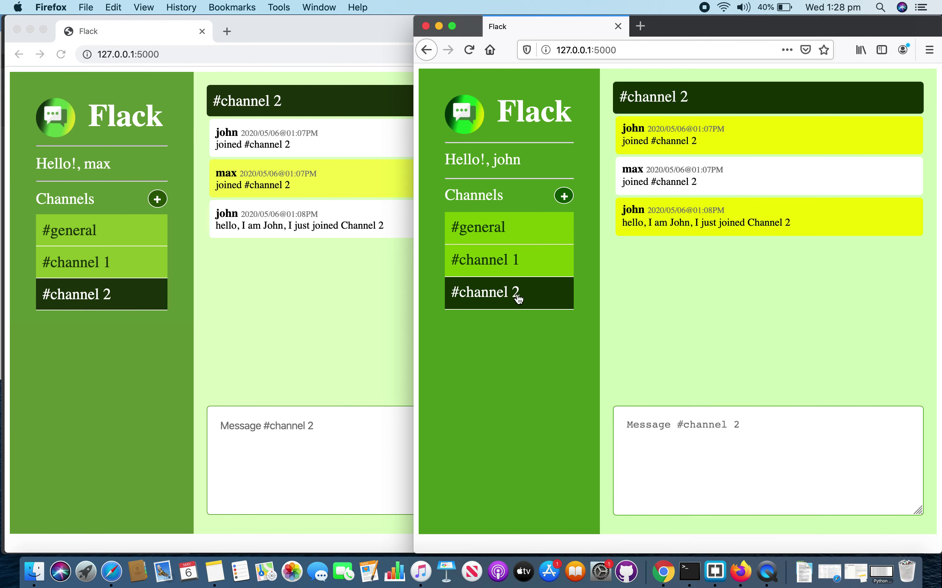
{"action": "left_click", "coordinate": [425, 26]}
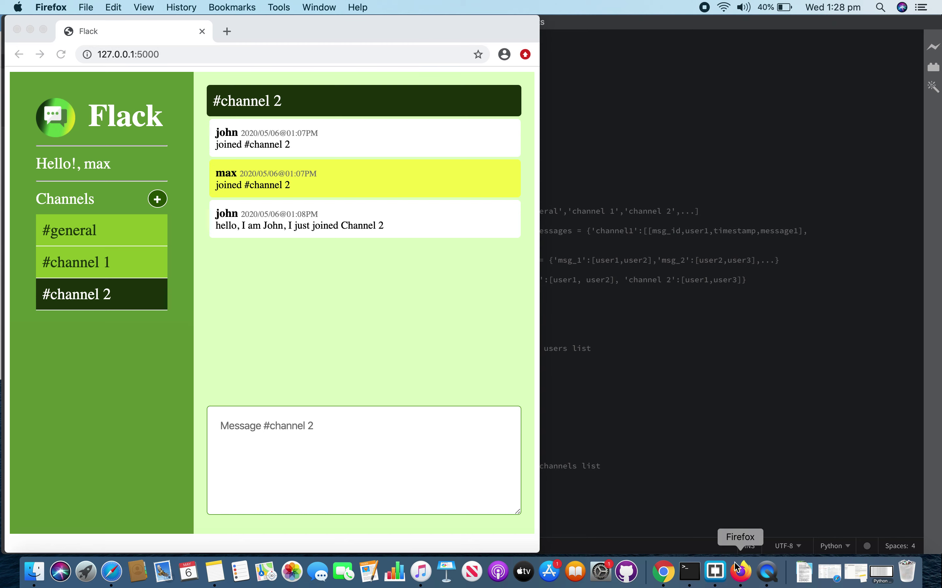
{"action": "left_click", "coordinate": [741, 572]}
{"action": "left_click", "coordinate": [542, 49]}
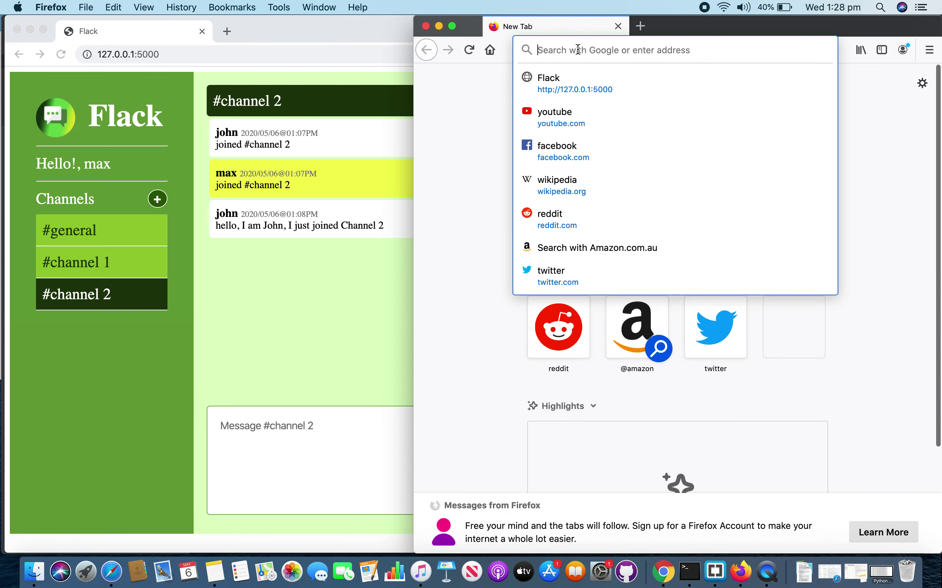
{"action": "type", "text": "http://127.0.0.1:5000/"}
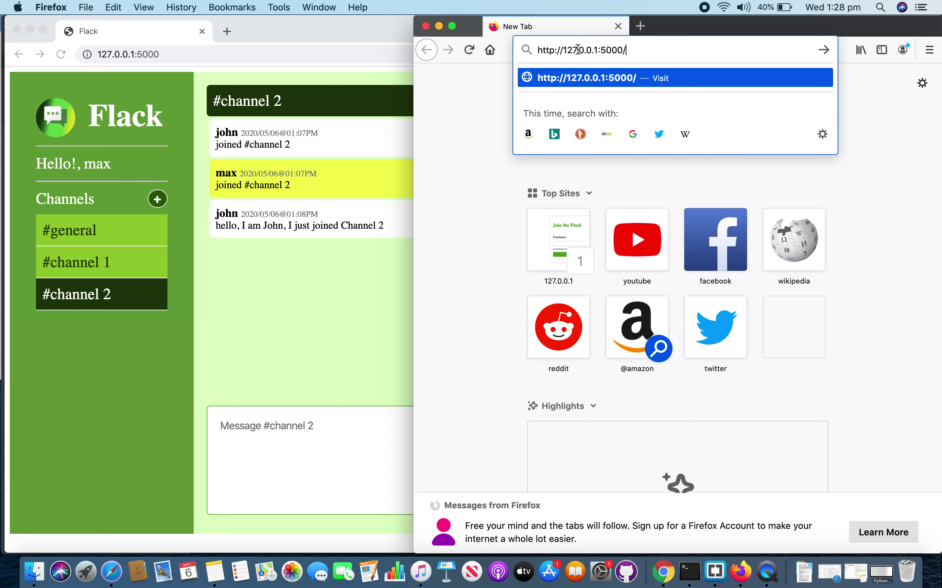
{"action": "key", "text": "Return"}
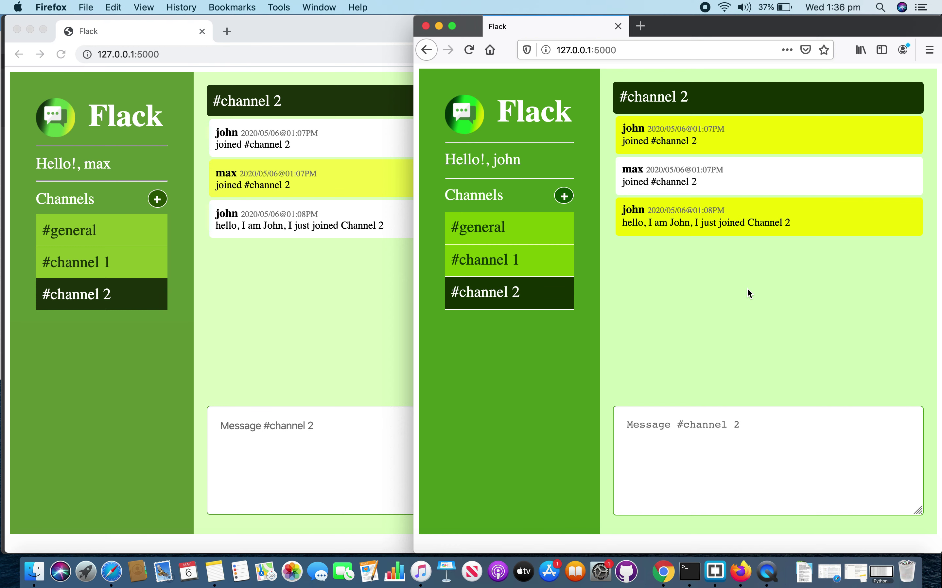
- Like the #channel 2 greeting in Firefox, toggling the thumbs-up off and back on
{"action": "mouse_move", "coordinate": [871, 175]}
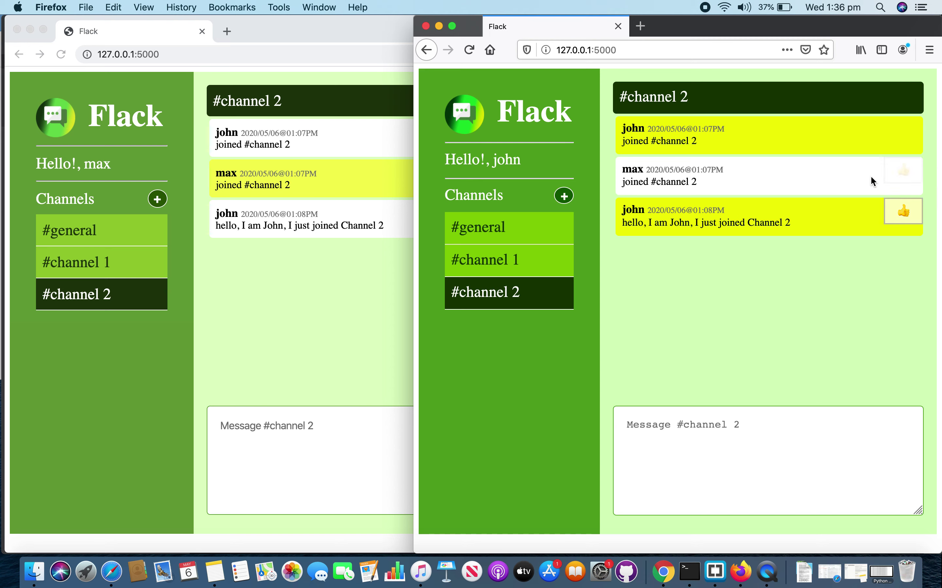
{"action": "mouse_move", "coordinate": [878, 124]}
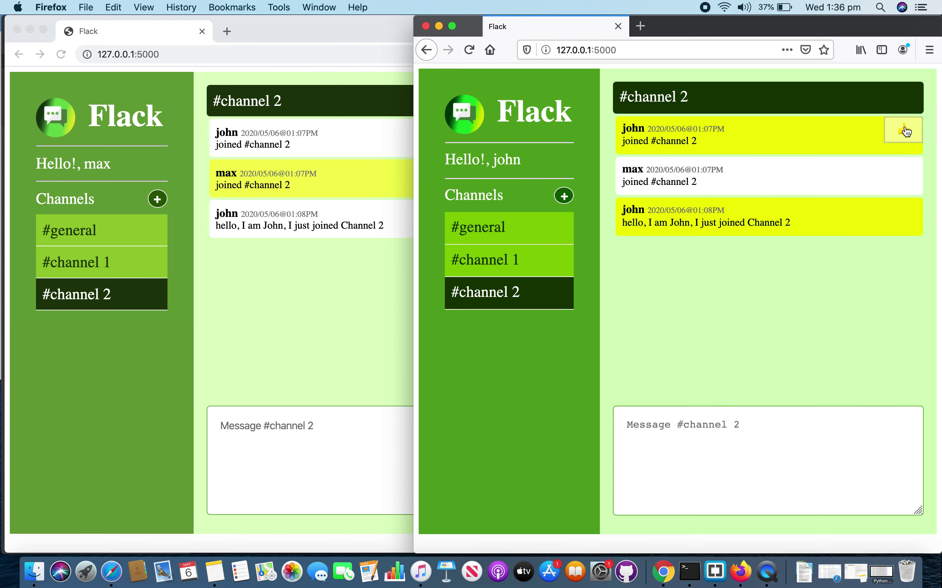
{"action": "mouse_move", "coordinate": [890, 182]}
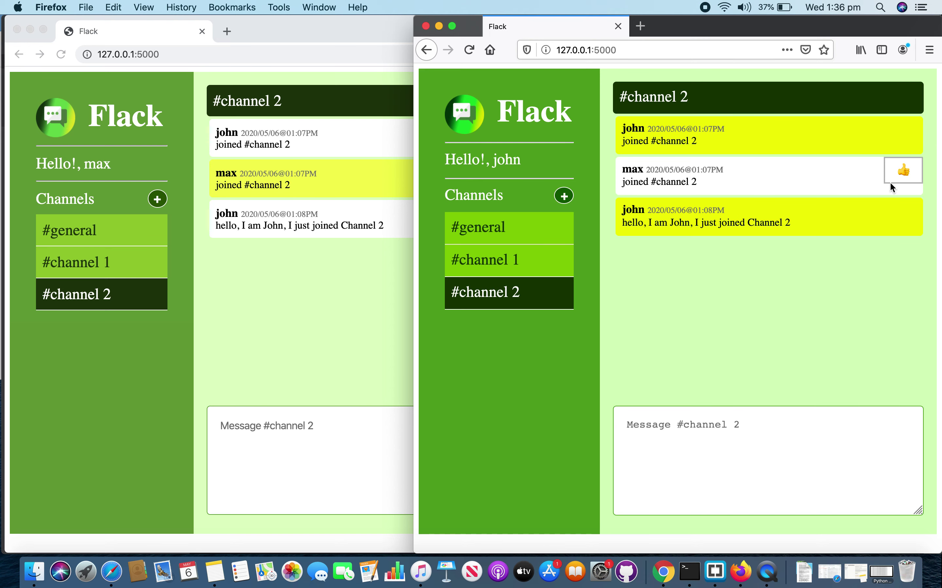
{"action": "left_click", "coordinate": [904, 218]}
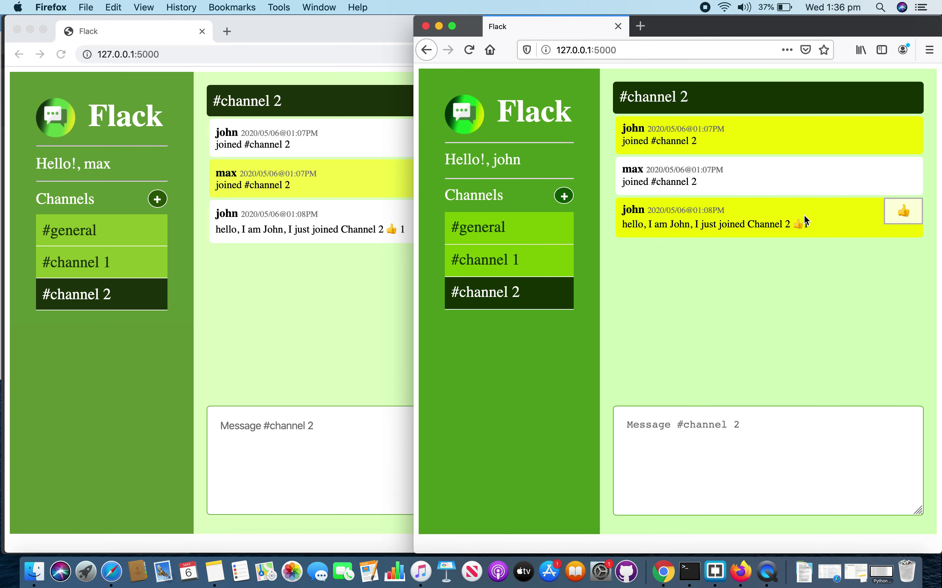
{"action": "mouse_move", "coordinate": [805, 233]}
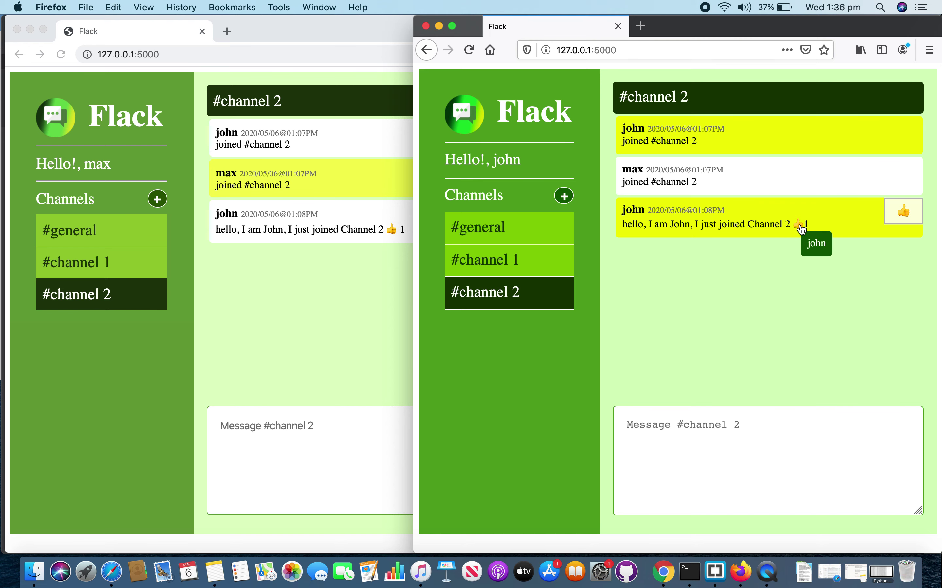
{"action": "left_click", "coordinate": [802, 229]}
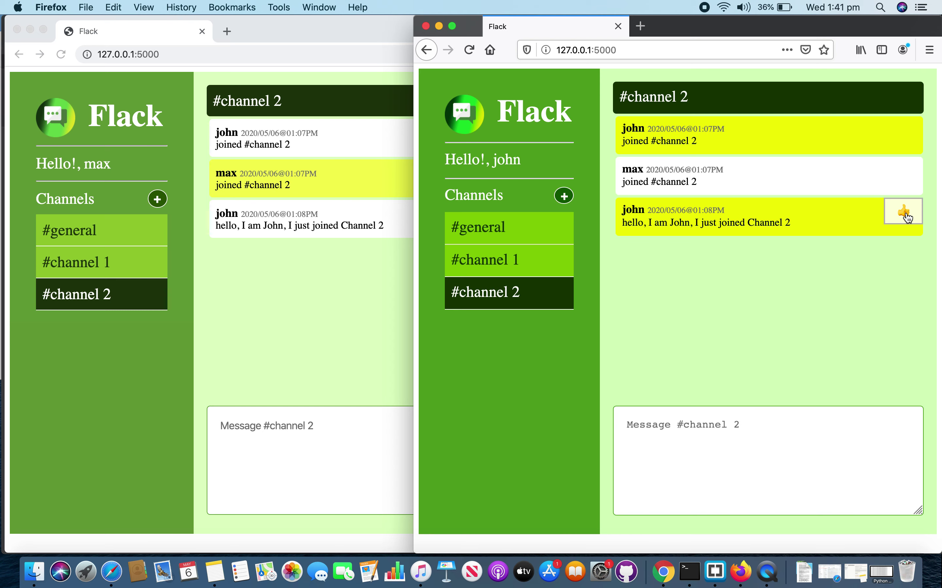
{"action": "left_click", "coordinate": [907, 216]}
- Add the Chrome user's thumbs-up so the greeting shows 2 likes
{"action": "left_click", "coordinate": [367, 289]}
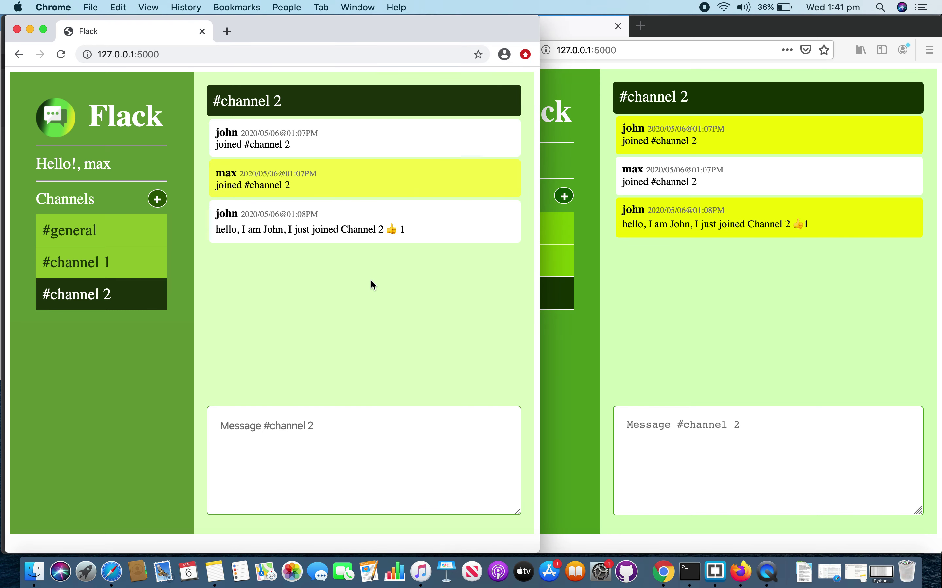
{"action": "mouse_move", "coordinate": [412, 239]}
{"action": "left_click", "coordinate": [392, 231]}
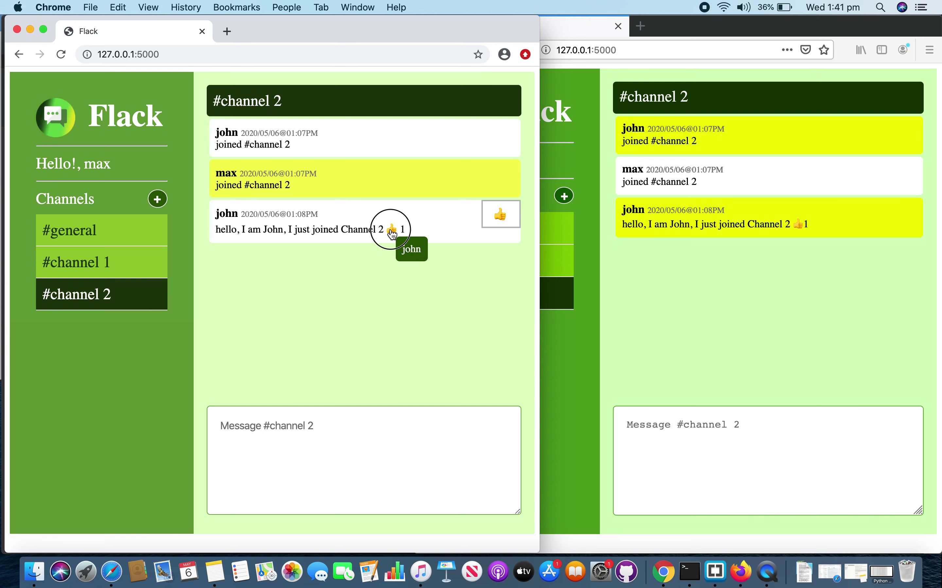
{"action": "left_click", "coordinate": [828, 249]}
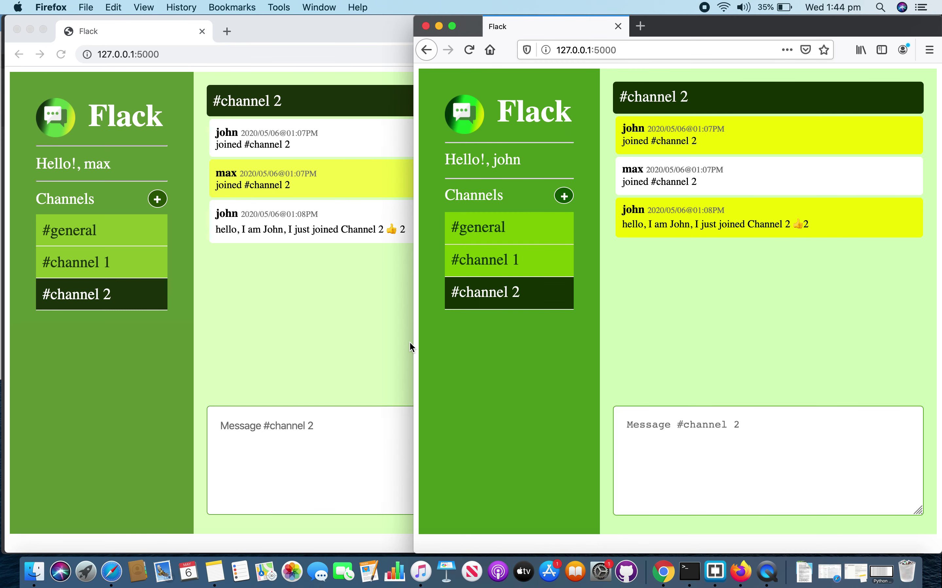
- Shrink the Firefox window in two passes until Flack shows its compact single-column layout with #channel 2
{"action": "left_click_drag", "start_coordinate": [415, 339], "coordinate": [533, 320]}
{"action": "scroll", "coordinate": [637, 337], "scroll_direction": "down", "scroll_amount": 2}
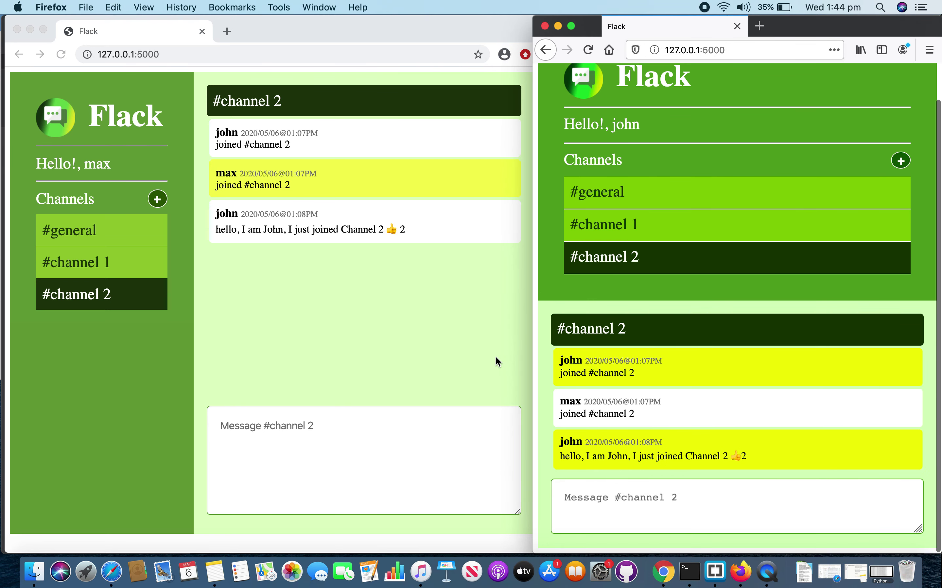
{"action": "left_click_drag", "start_coordinate": [531, 346], "coordinate": [653, 325]}
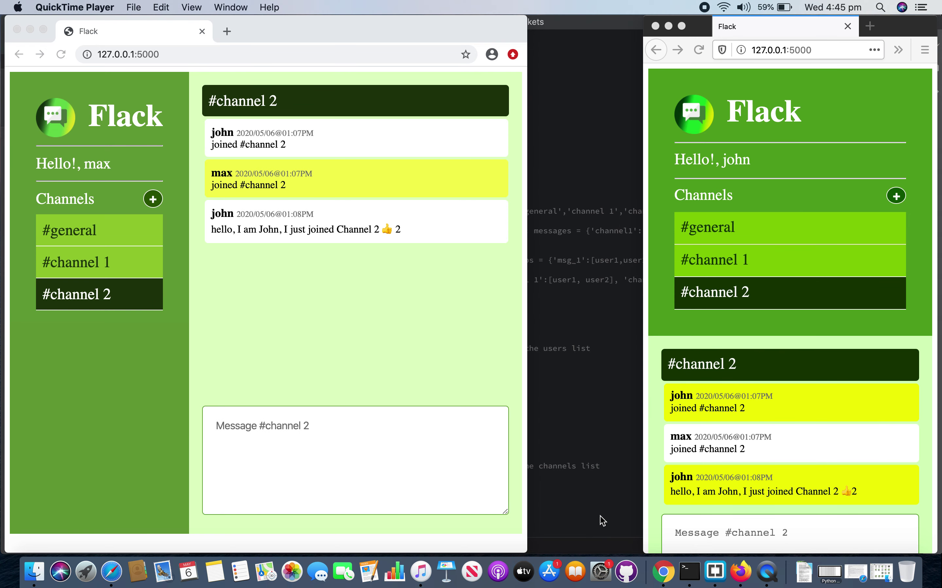